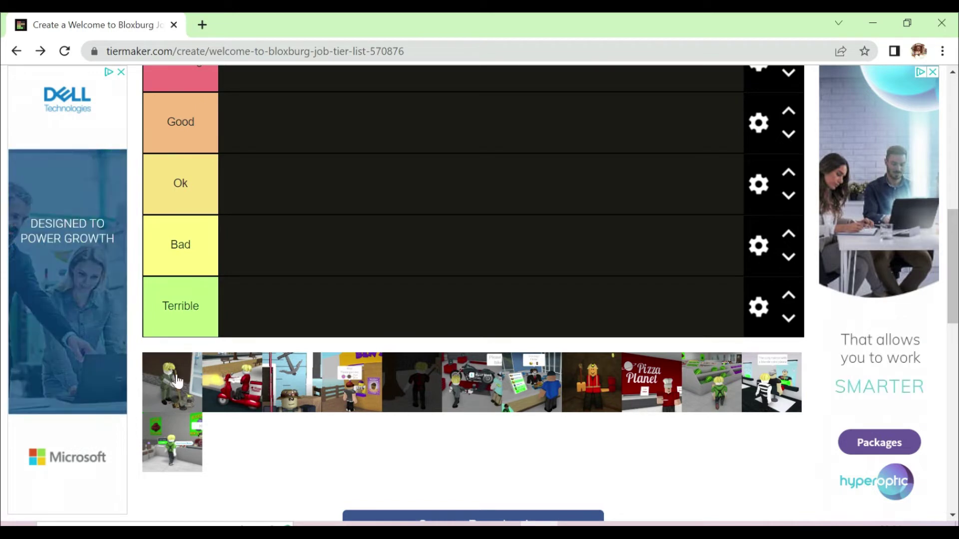
Step: Place the mopping janitor and red scooter delivery images side by side in the Good tier
{"action": "left_click_drag", "start_coordinate": [291, 254], "coordinate": [244, 207]}
{"action": "scroll", "coordinate": [280, 225], "scroll_direction": "up", "scroll_amount": 2}
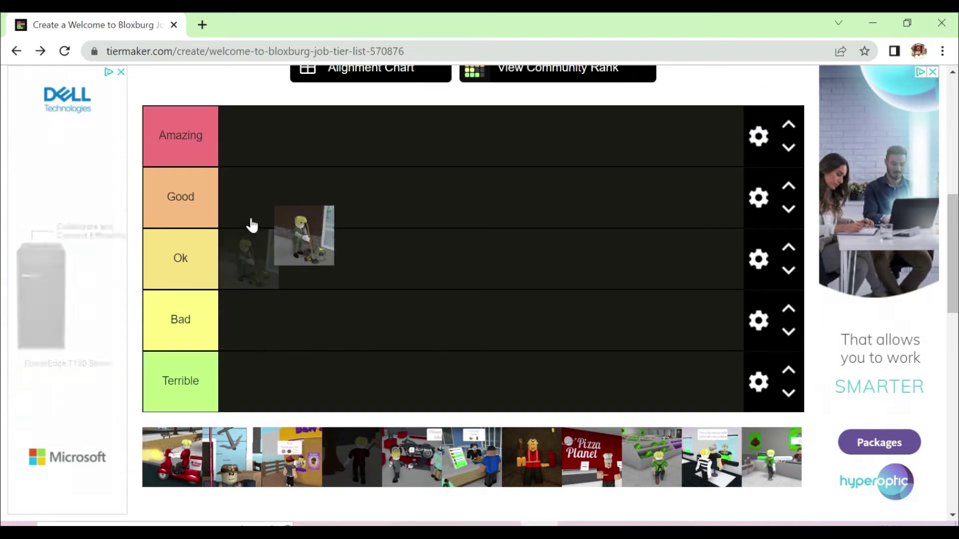
{"action": "left_click_drag", "start_coordinate": [244, 207], "coordinate": [278, 203]}
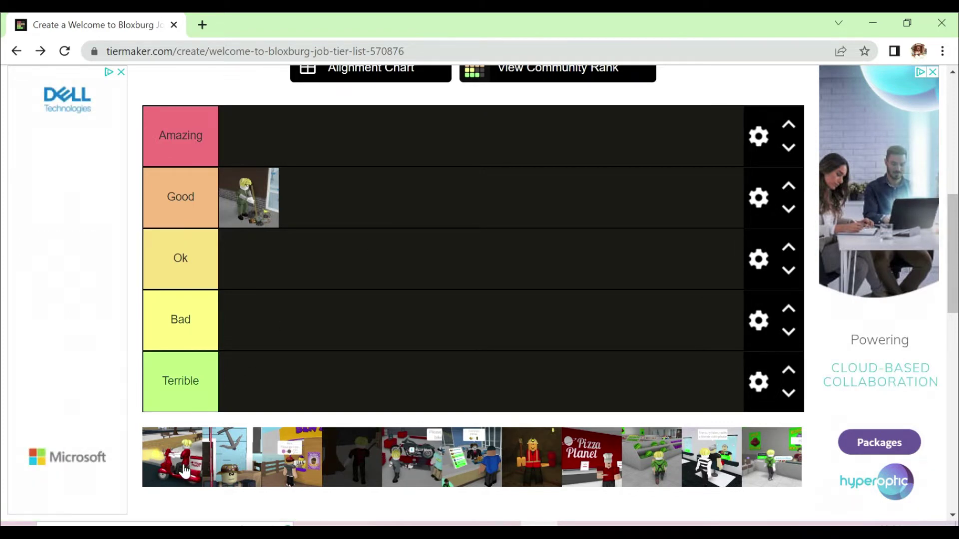
{"action": "left_click_drag", "start_coordinate": [199, 439], "coordinate": [269, 260]}
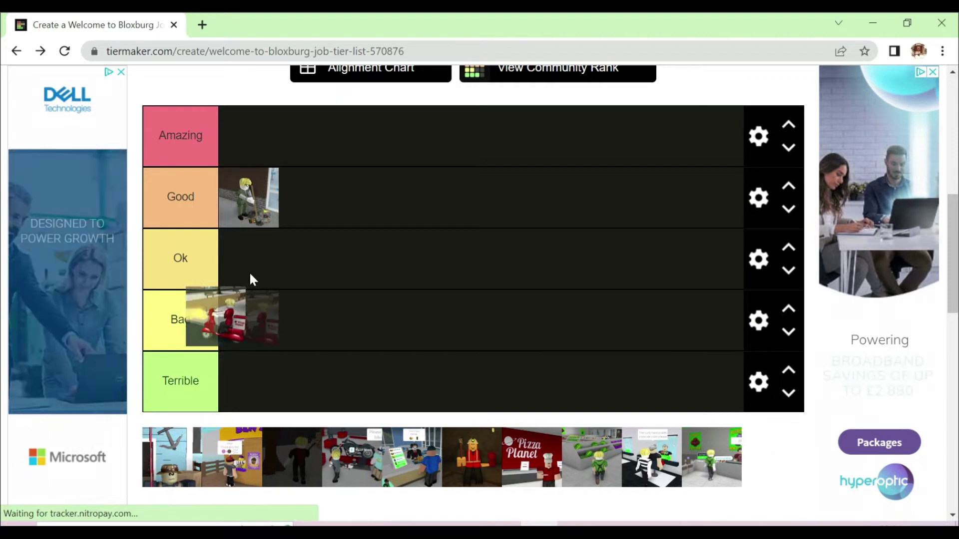
{"action": "left_click_drag", "start_coordinate": [334, 218], "coordinate": [337, 196]}
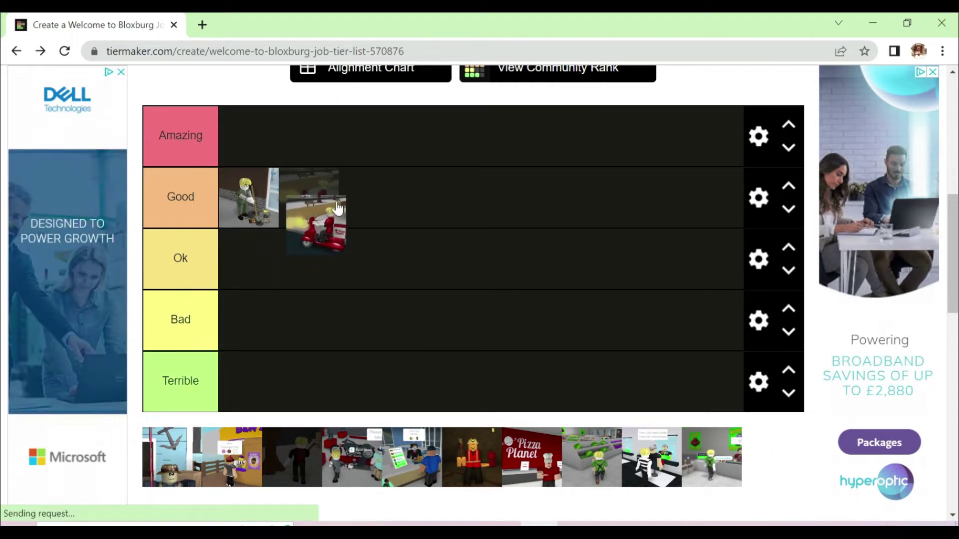
{"action": "left_click_drag", "start_coordinate": [337, 196], "coordinate": [337, 193]}
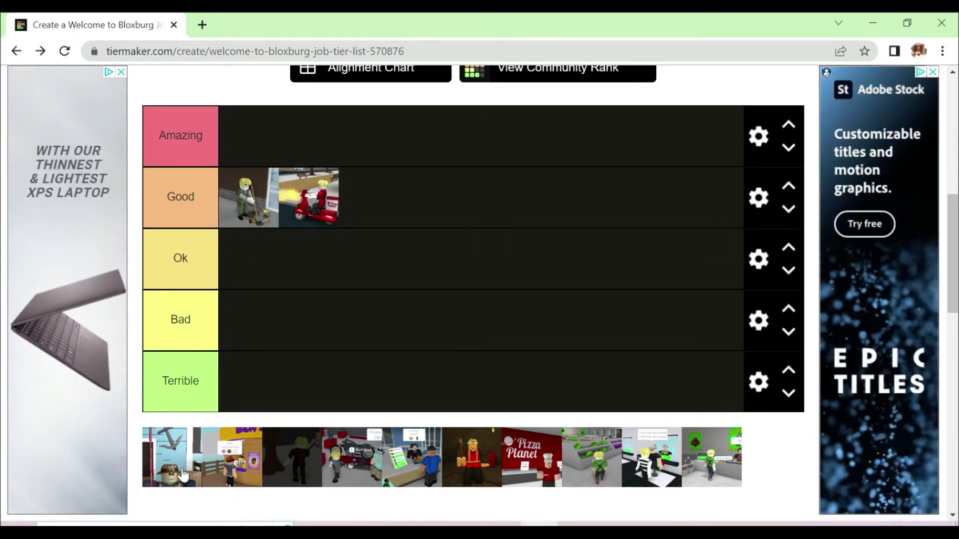
Step: Rank the hat-wearing character as Bad, and the dark red-shirt and motorcycle images as Terrible
{"action": "left_click_drag", "start_coordinate": [174, 466], "coordinate": [260, 324]}
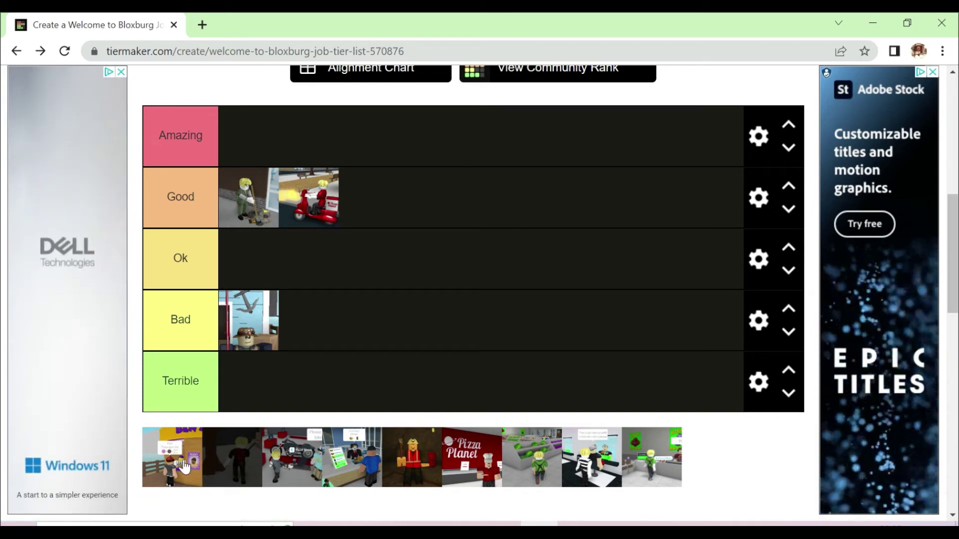
{"action": "mouse_move", "coordinate": [185, 467]}
{"action": "left_mouse_down"}
{"action": "mouse_move", "coordinate": [235, 271]}
{"action": "mouse_move", "coordinate": [245, 265]}
{"action": "left_mouse_up"}
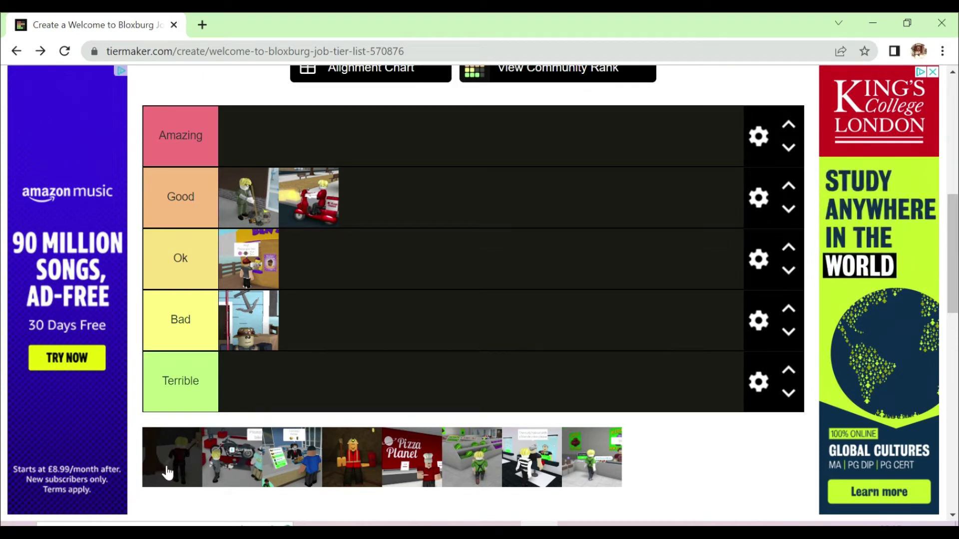
{"action": "left_click_drag", "start_coordinate": [168, 472], "coordinate": [278, 385]}
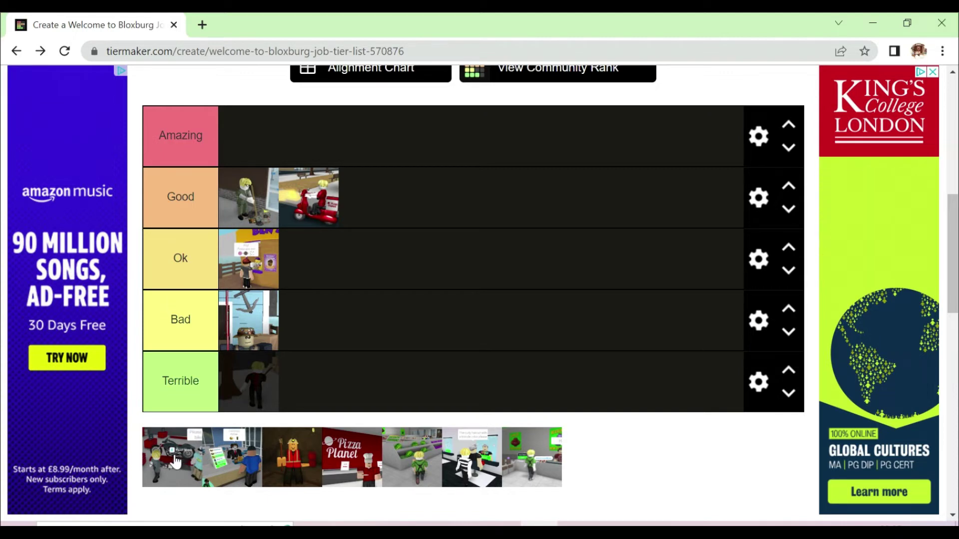
{"action": "left_click_drag", "start_coordinate": [198, 436], "coordinate": [332, 397]}
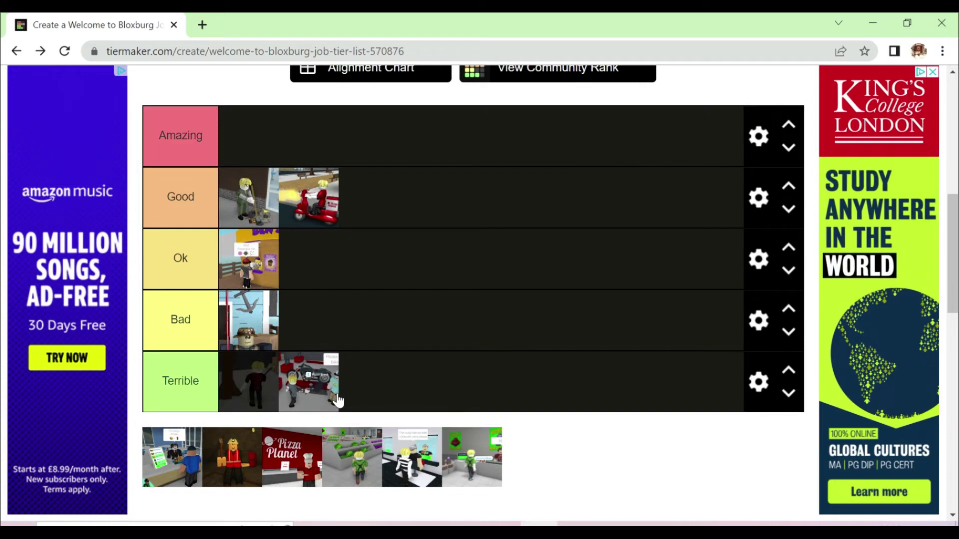
Step: Add the cashier counter image third in Good, the red-shirt worker to Bad, and Pizza Planet to Ok
{"action": "mouse_move", "coordinate": [176, 481]}
{"action": "left_mouse_down"}
{"action": "mouse_move", "coordinate": [419, 217]}
{"action": "mouse_move", "coordinate": [439, 218]}
{"action": "left_mouse_up"}
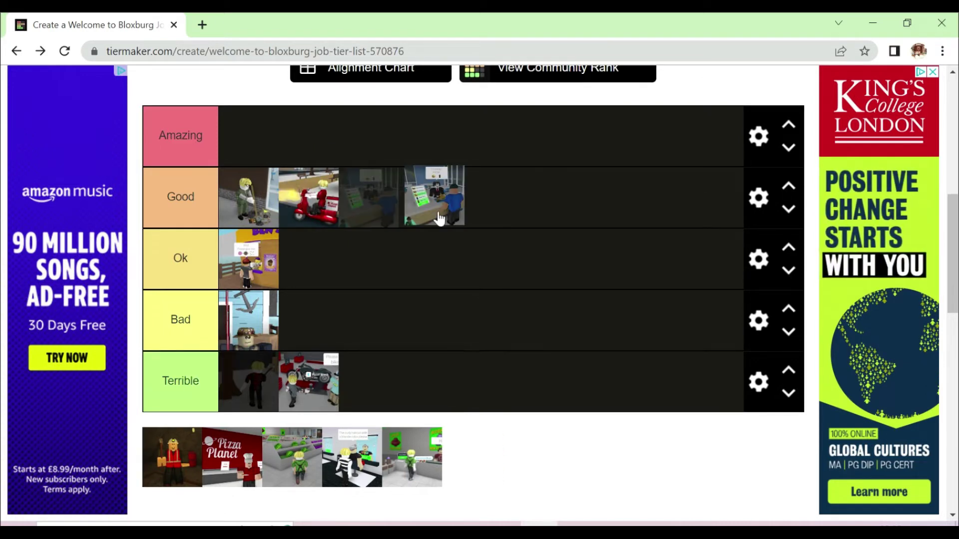
{"action": "left_click_drag", "start_coordinate": [440, 218], "coordinate": [440, 218]}
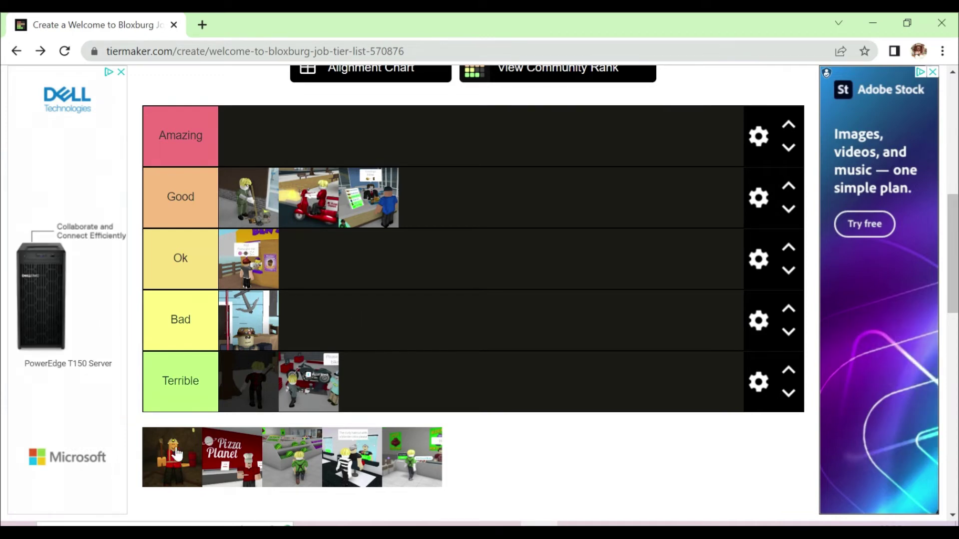
{"action": "left_click_drag", "start_coordinate": [176, 455], "coordinate": [314, 341]}
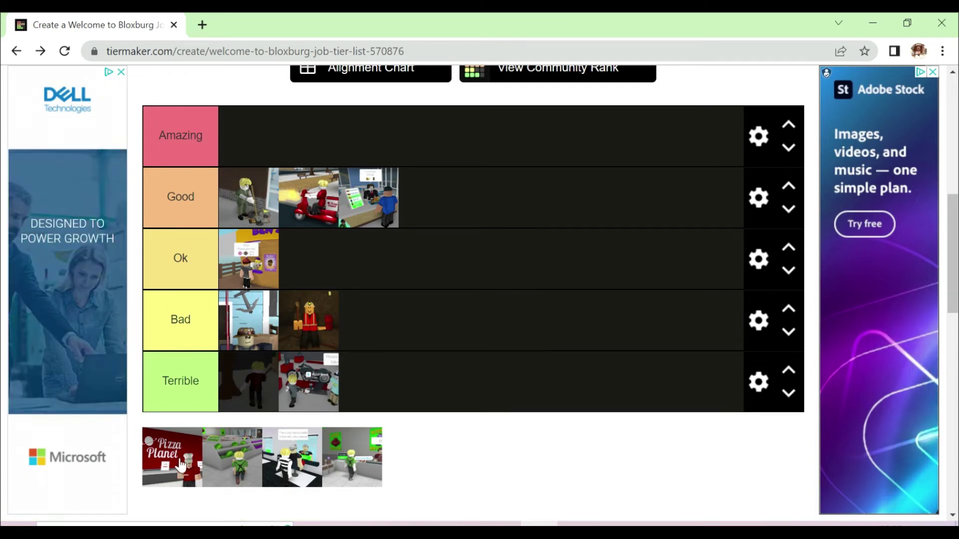
{"action": "left_click_drag", "start_coordinate": [181, 465], "coordinate": [417, 269]}
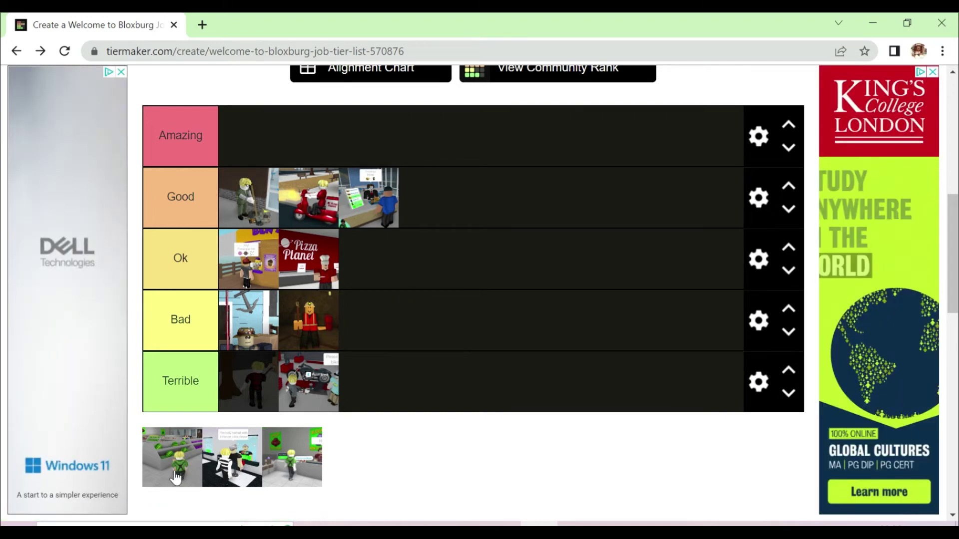
Step: Put the green-shirt worker in Amazing, the striped-shirt image in Terrible, and the last image in Ok
{"action": "mouse_move", "coordinate": [175, 478]}
{"action": "left_mouse_down"}
{"action": "mouse_move", "coordinate": [286, 216]}
{"action": "mouse_move", "coordinate": [273, 147]}
{"action": "left_mouse_up"}
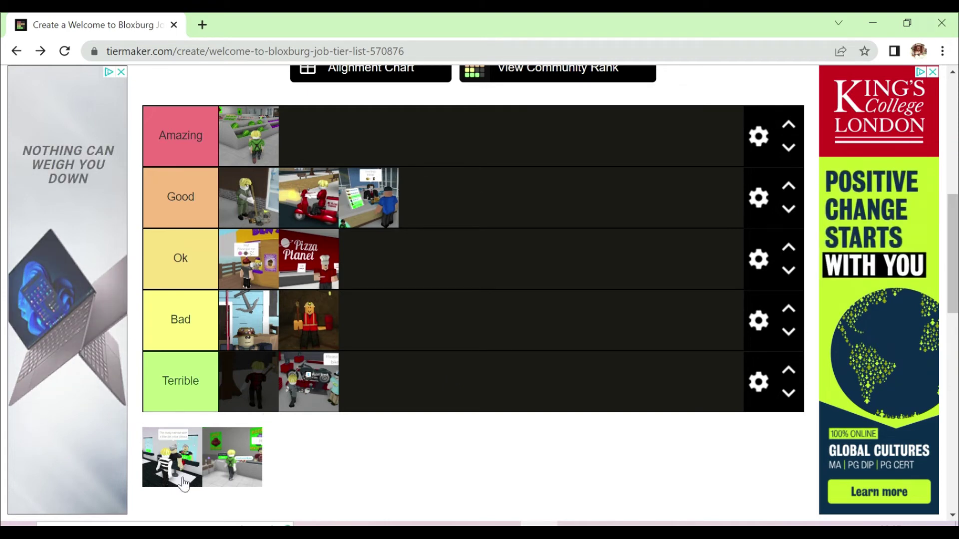
{"action": "left_click_drag", "start_coordinate": [187, 477], "coordinate": [395, 389]}
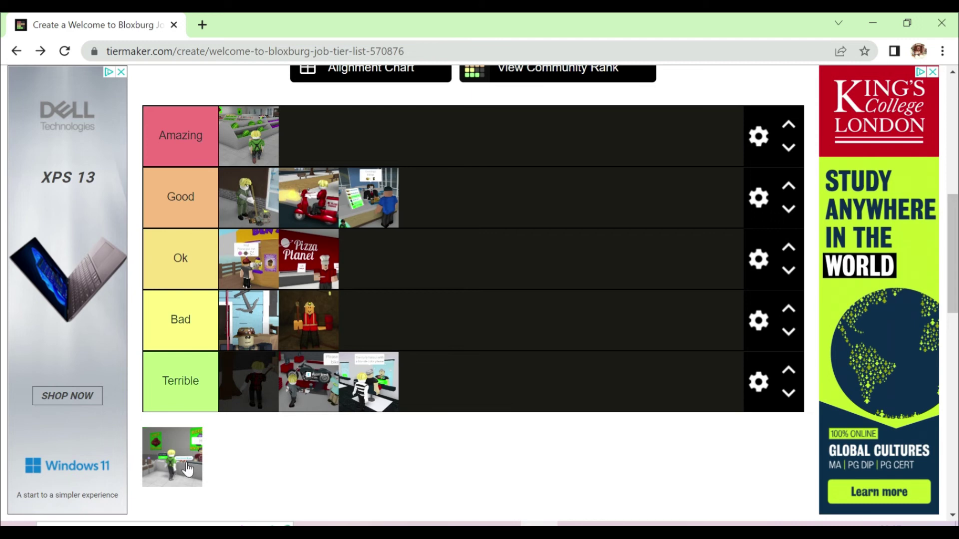
{"action": "left_click_drag", "start_coordinate": [172, 472], "coordinate": [429, 265]}
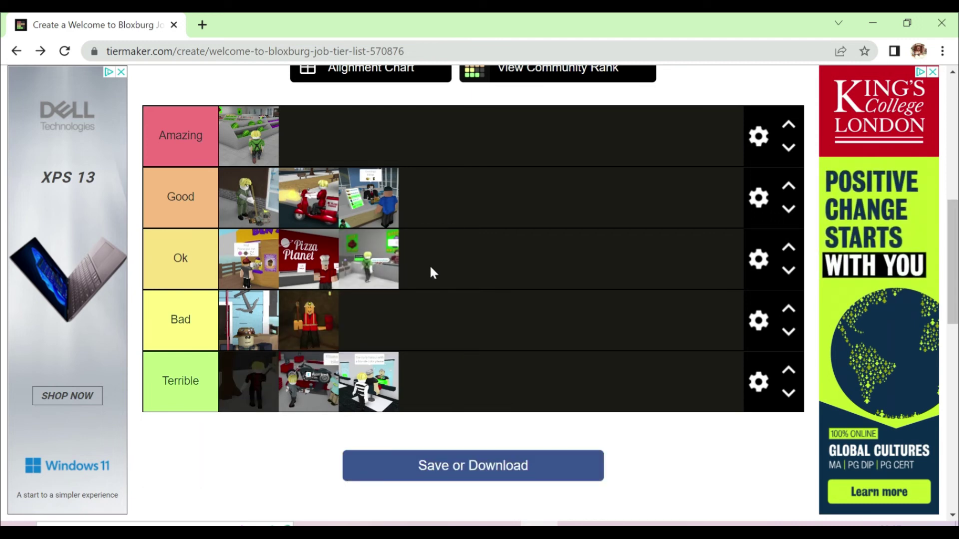